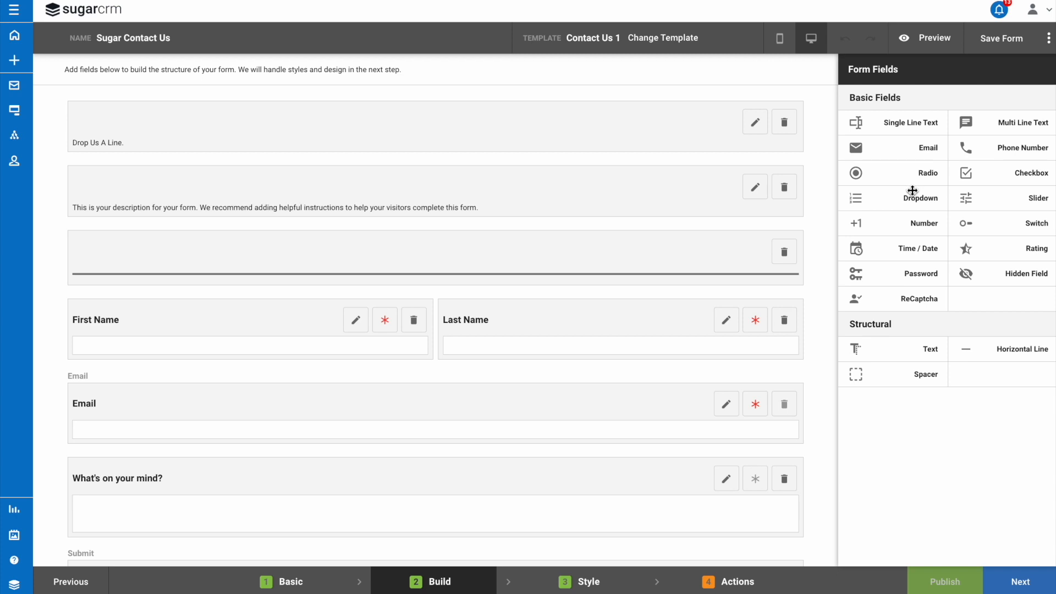
# - Move the Email field into the row beside Last Name and set its field name to "Email Address"
pyautogui.moveTo(632, 410); pyautogui.dragTo(702, 349)
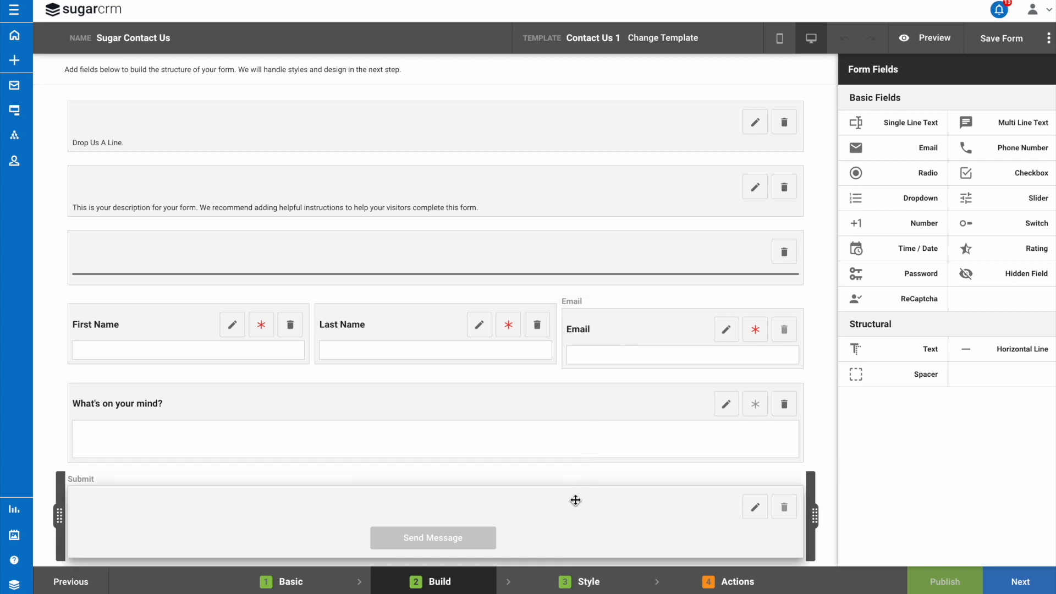
pyautogui.click(725, 334)
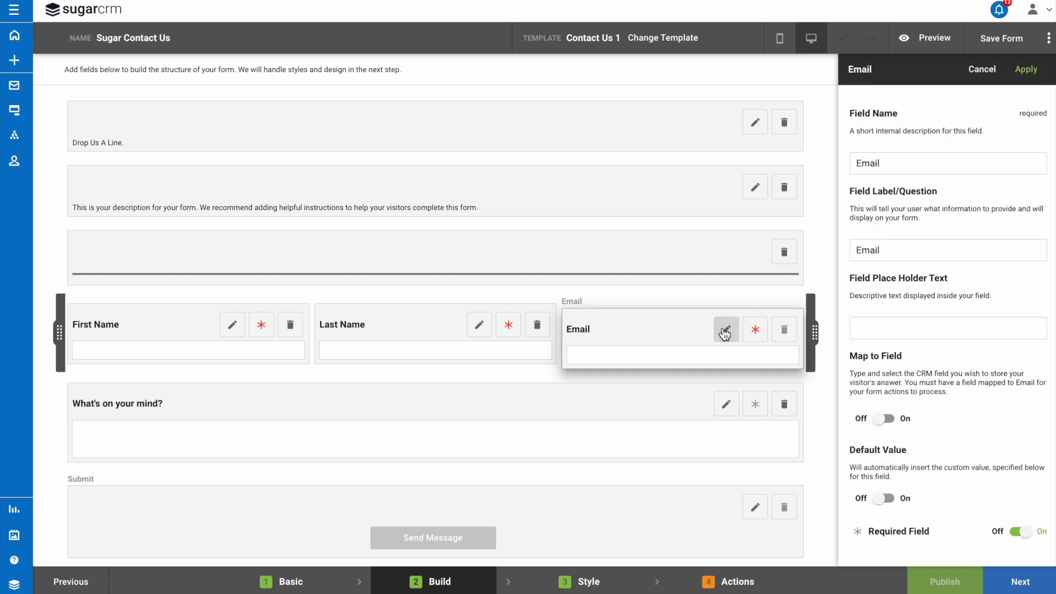
pyautogui.click(854, 164)
pyautogui.moveTo(854, 164); pyautogui.dragTo(898, 167)
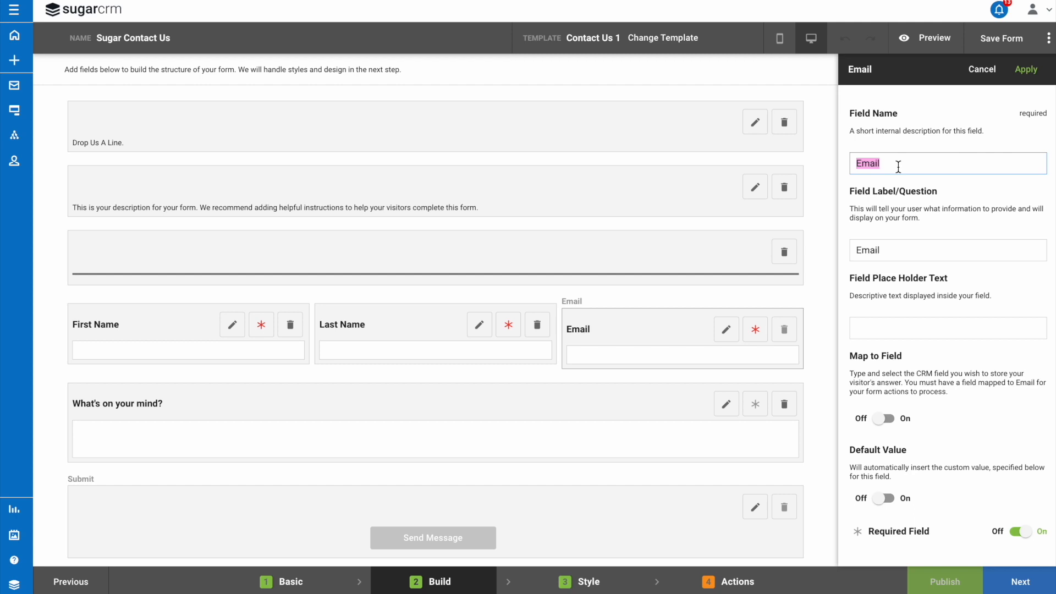
pyautogui.click(898, 166)
pyautogui.write('Address')
# - Change the email field's label/question to "Email Address"
pyautogui.moveTo(884, 251); pyautogui.dragTo(844, 253)
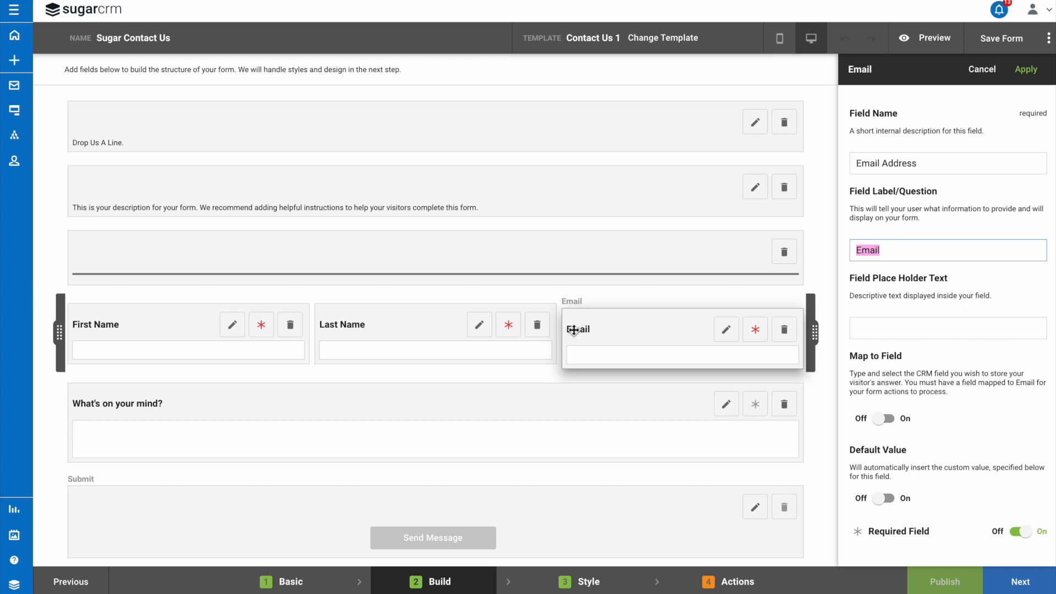
pyautogui.click(956, 249)
pyautogui.write('Addr')
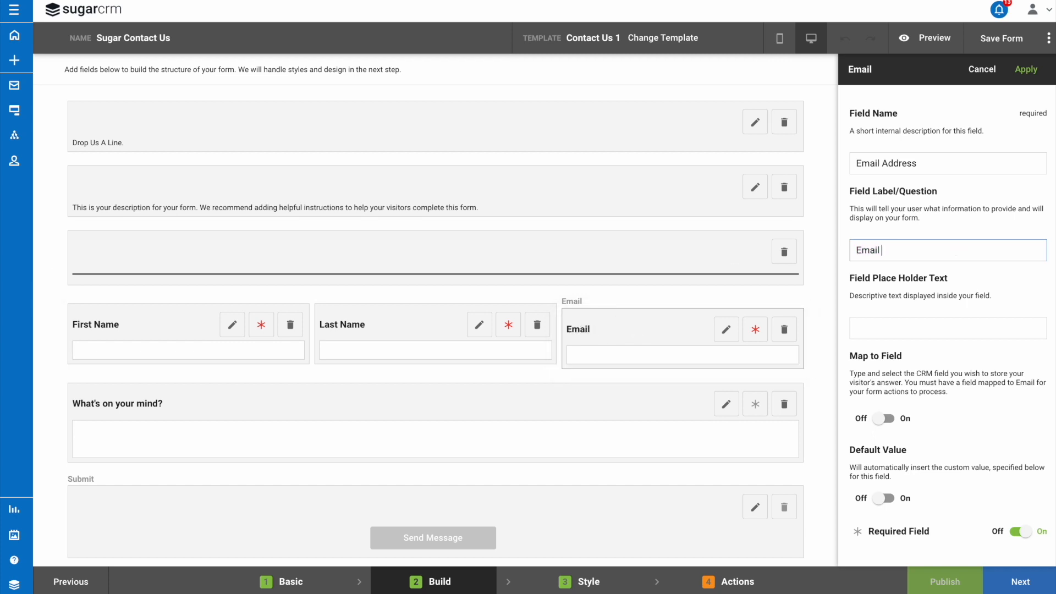
pyautogui.write('e')
pyautogui.press('BackSpace')
pyautogui.press('BackSpace')
pyautogui.write('dress:')
pyautogui.press('BackSpace')
# - Set the email field's placeholder text to "e.g." followed by a sample e-mail address
pyautogui.moveTo(954, 279); pyautogui.dragTo(857, 278)
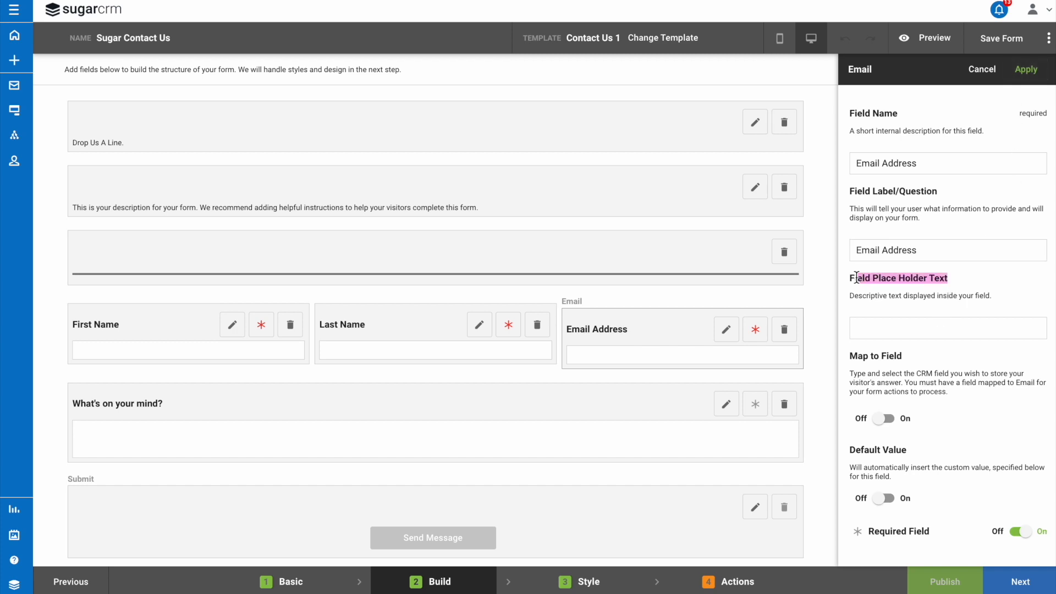
pyautogui.click(860, 329)
pyautogui.write('e.g. John Do')
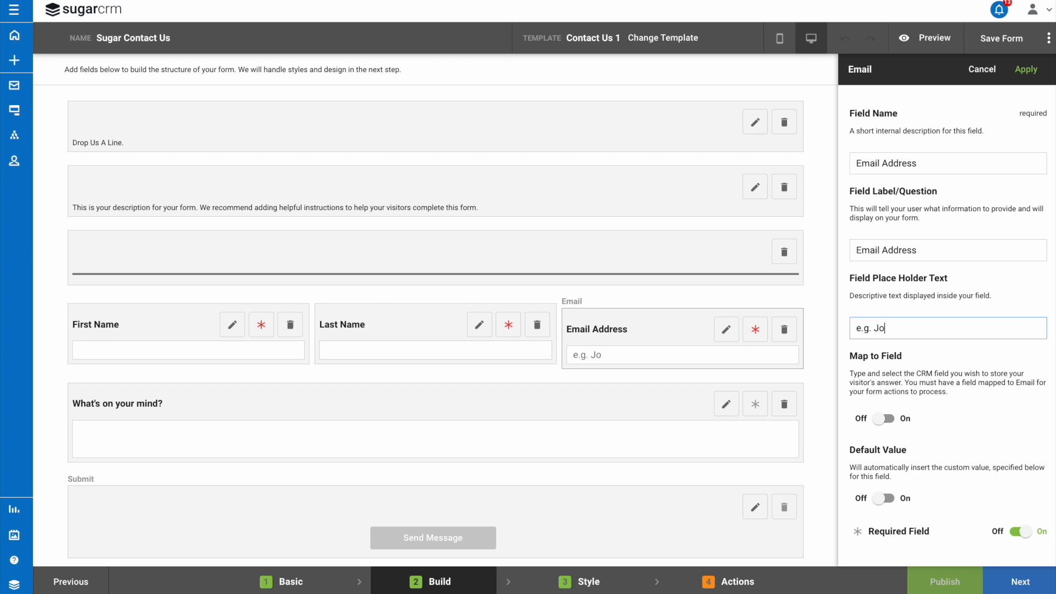
pyautogui.press('BackSpace')
pyautogui.press('BackSpace')
pyautogui.press('BackSpace')
pyautogui.press('BackSpace')
pyautogui.press('BackSpace')
pyautogui.press('BackSpace')
pyautogui.write('ohn.Doe@example.com')
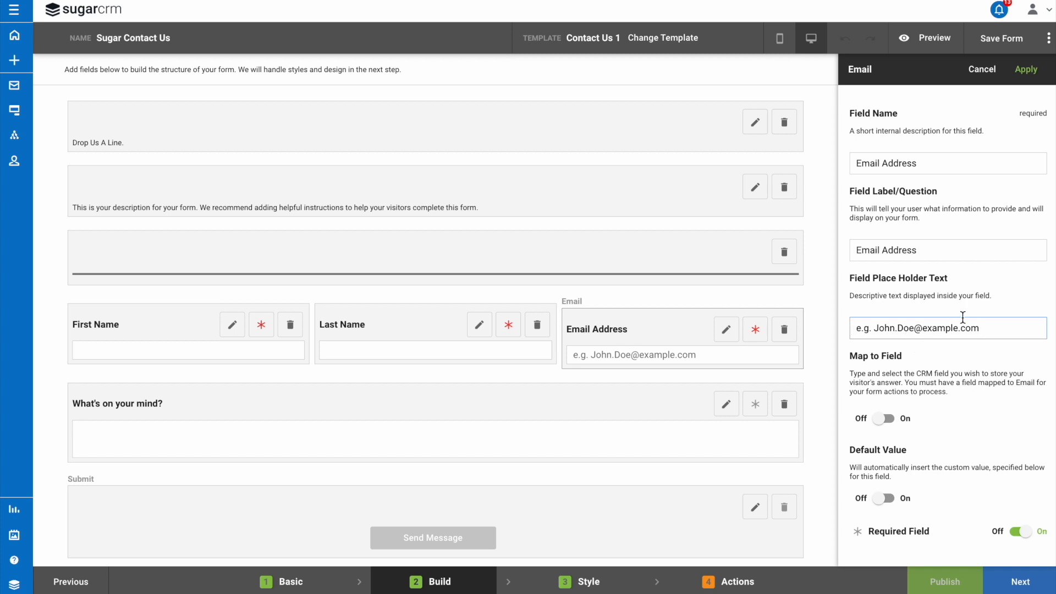
# - Enable Map to Field for the email field and map it to the CRM field Email
pyautogui.moveTo(915, 354); pyautogui.dragTo(844, 363)
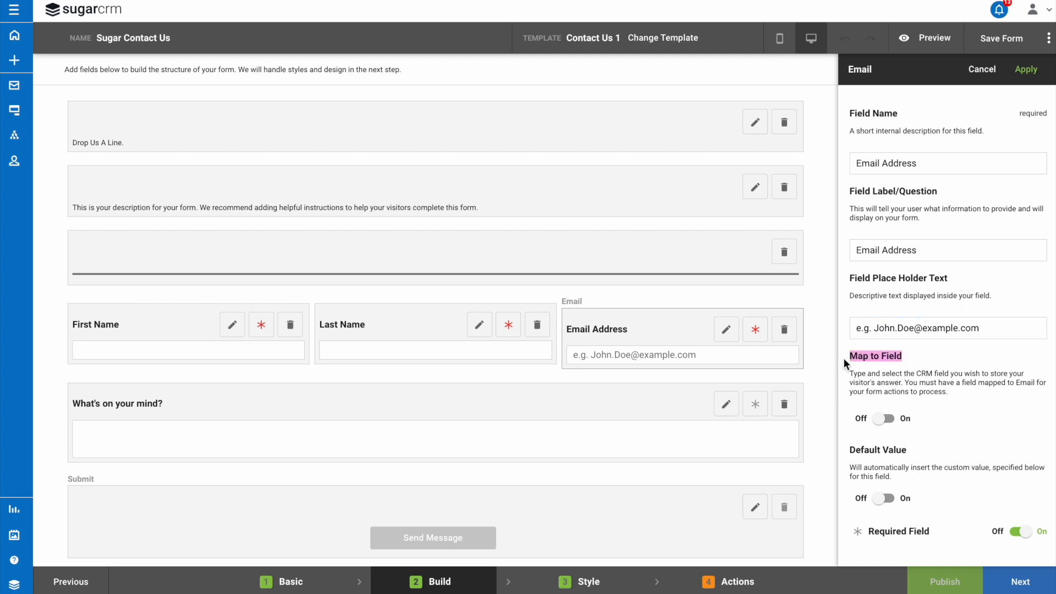
pyautogui.click(879, 419)
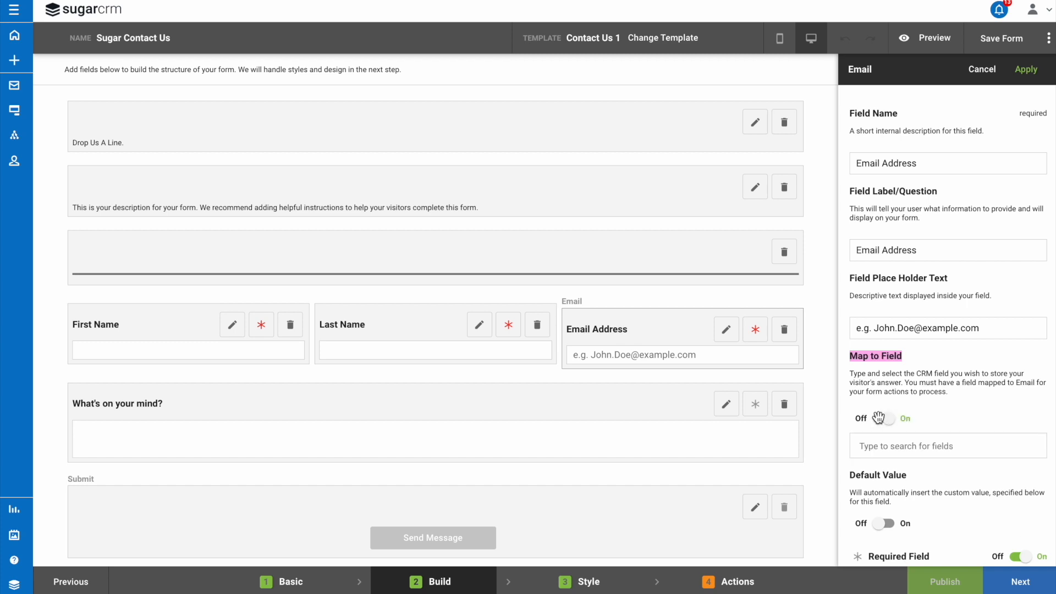
pyautogui.click(901, 445)
pyautogui.write('emai')
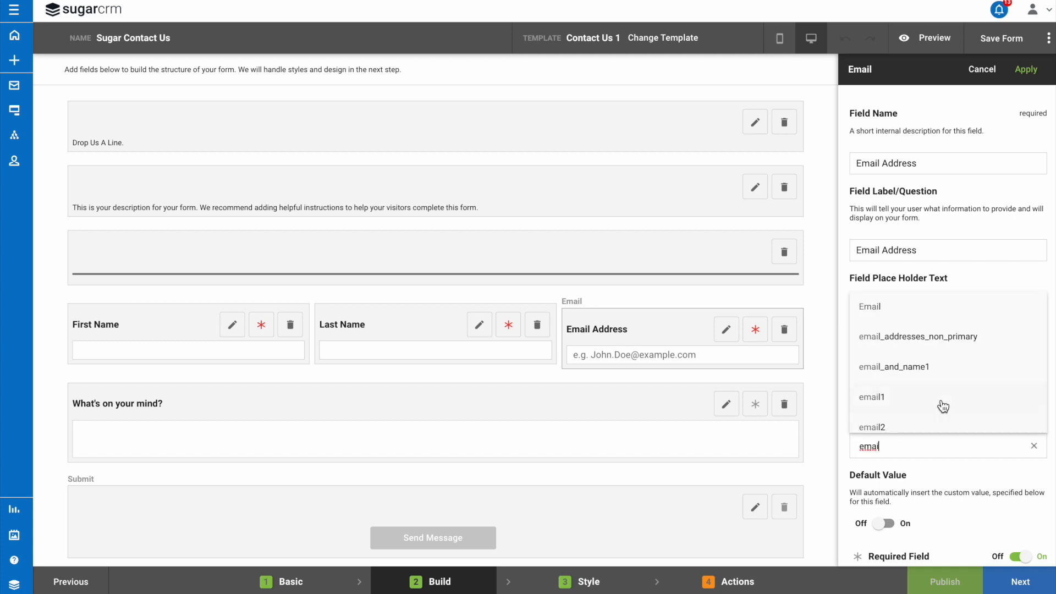
pyautogui.click(933, 306)
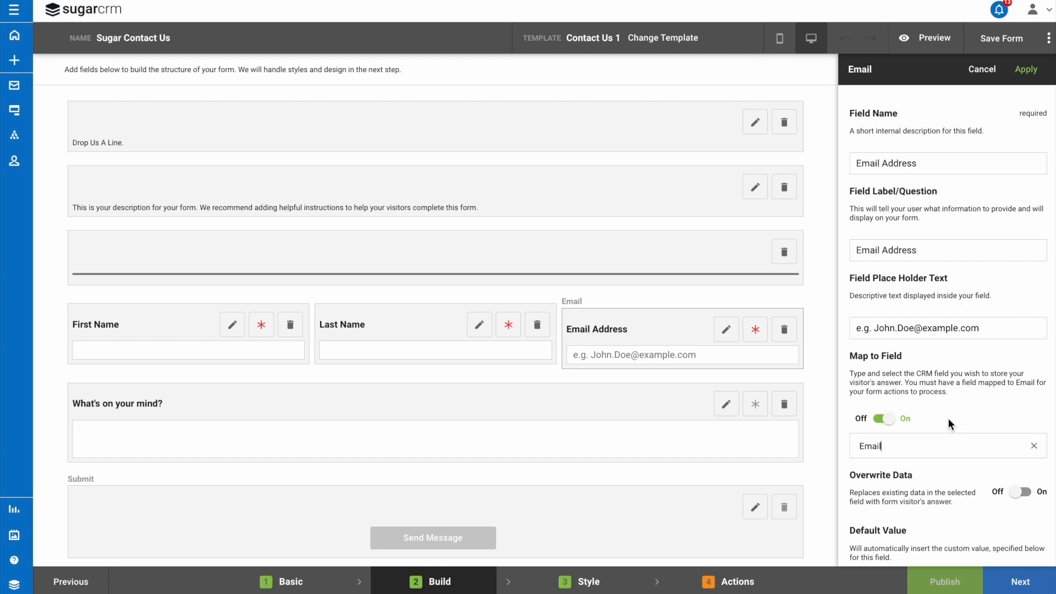
# - Turn on Overwrite Data for the email field's mapping and apply the field settings
pyautogui.scroll(-1, 947, 433)
pyautogui.scroll(-1, 946, 432)
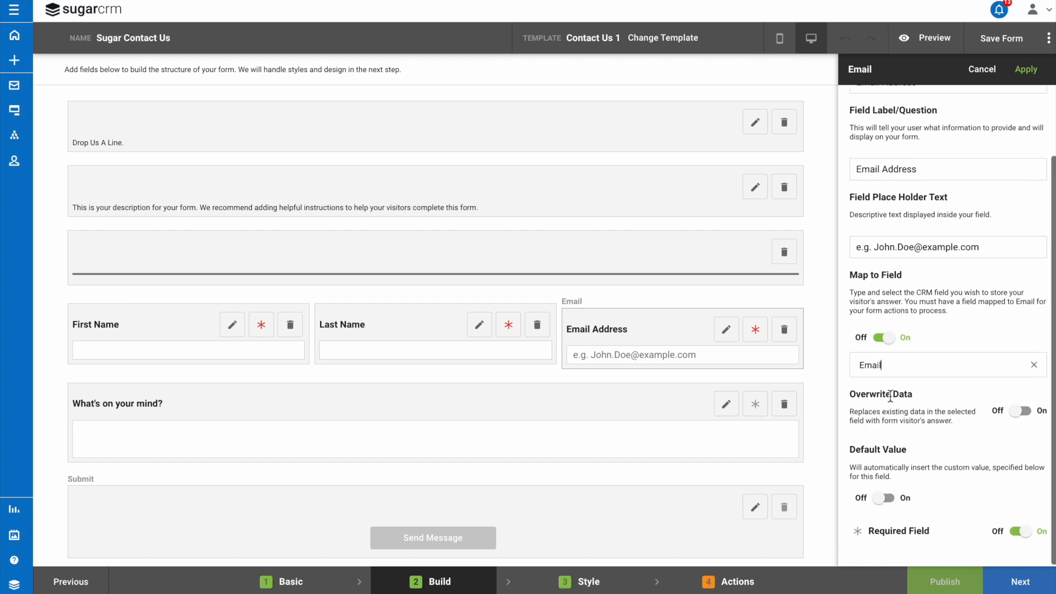
pyautogui.moveTo(850, 394); pyautogui.dragTo(917, 399)
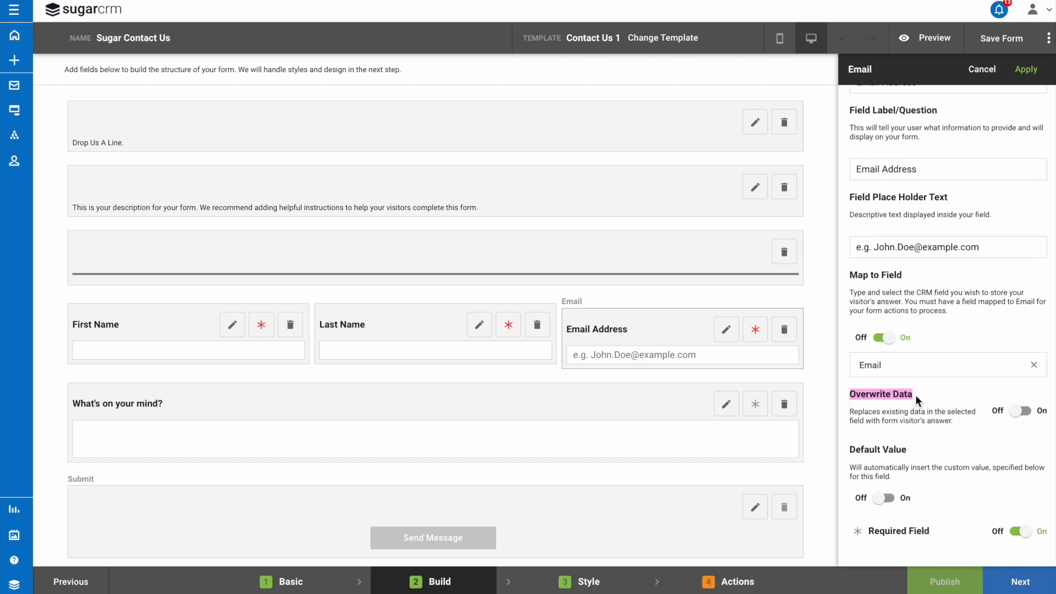
pyautogui.click(1021, 411)
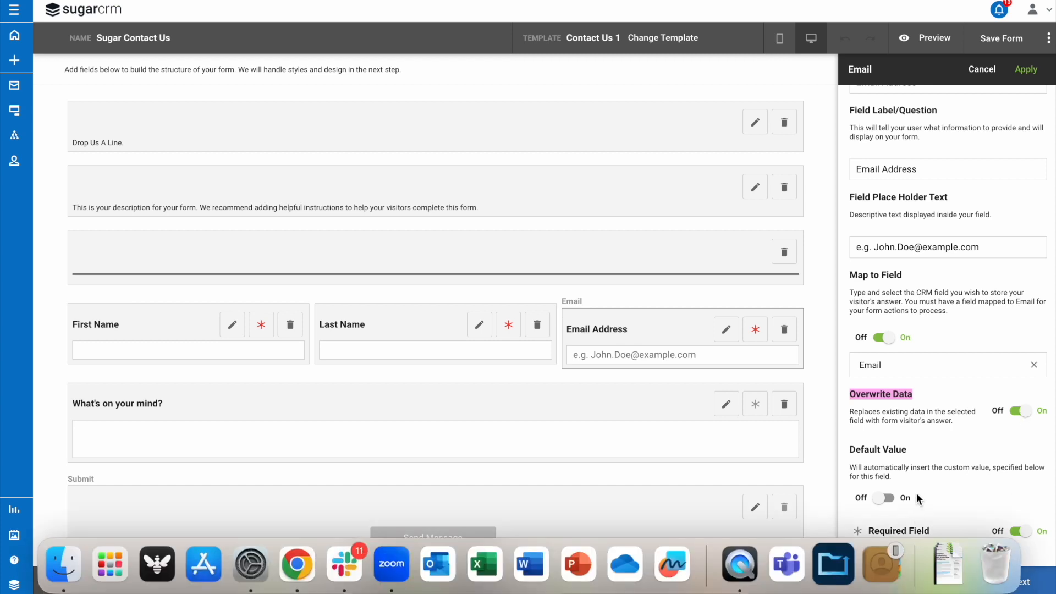
pyautogui.click(1029, 528)
pyautogui.click(1030, 527)
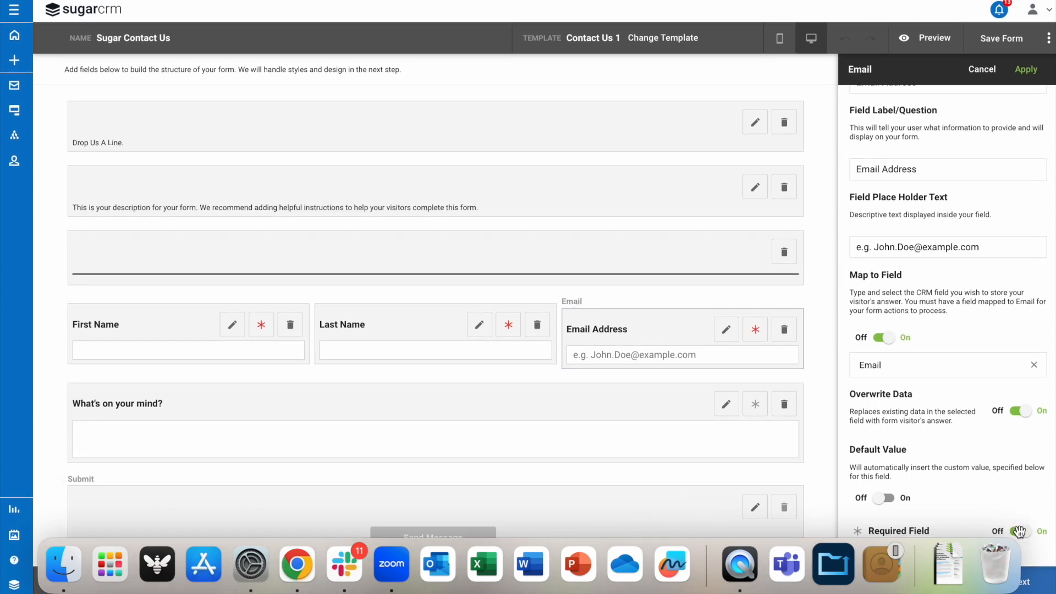
pyautogui.click(1026, 70)
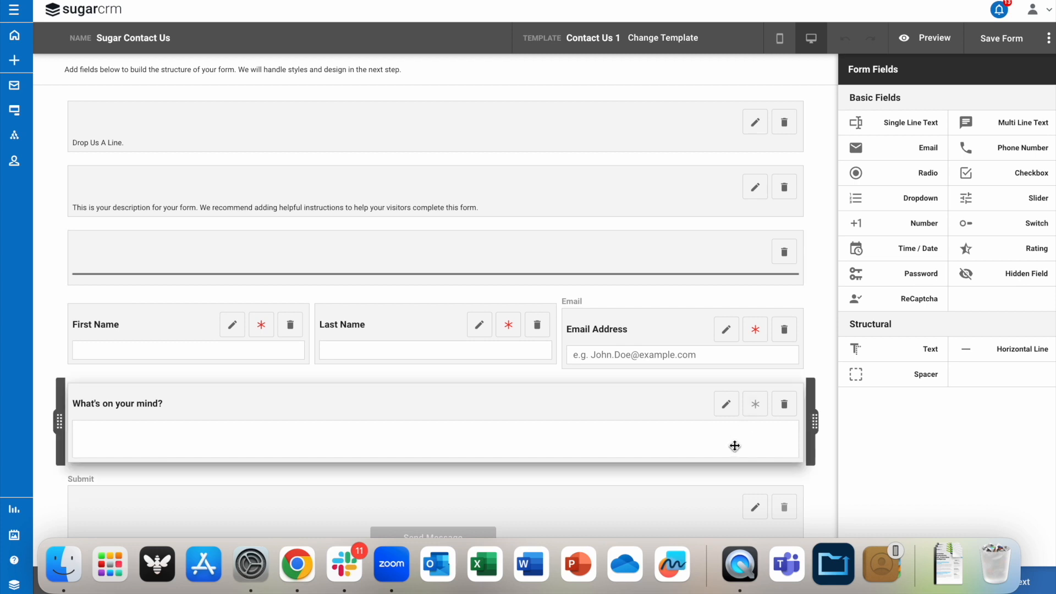
# - Change the form's submit button label to "Submit" and apply it
pyautogui.click(755, 507)
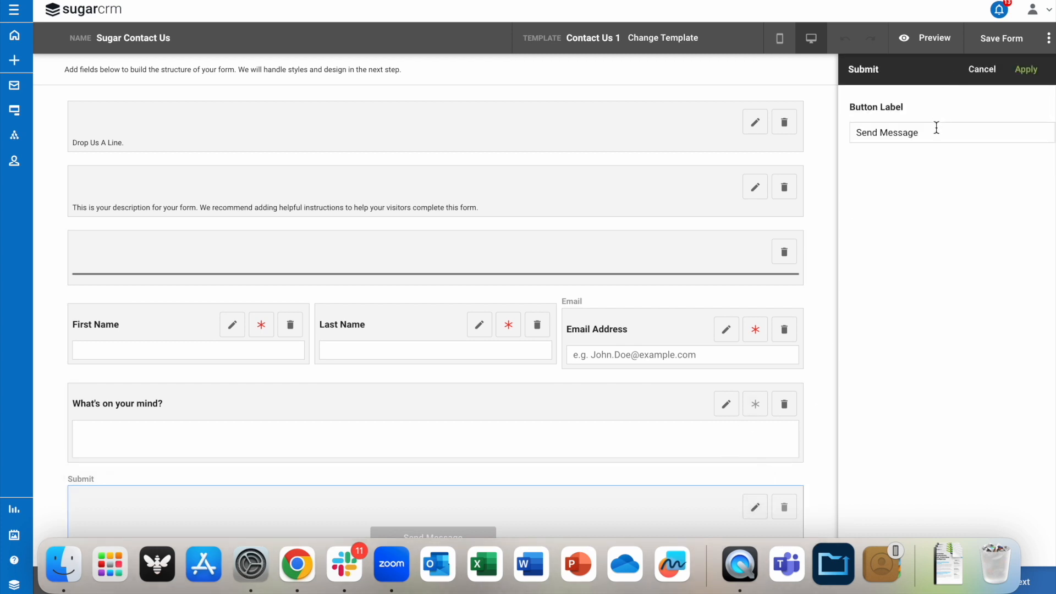
pyautogui.moveTo(936, 126); pyautogui.dragTo(879, 118)
pyautogui.write('Sum')
pyautogui.press('BackSpace')
pyautogui.write('bmit')
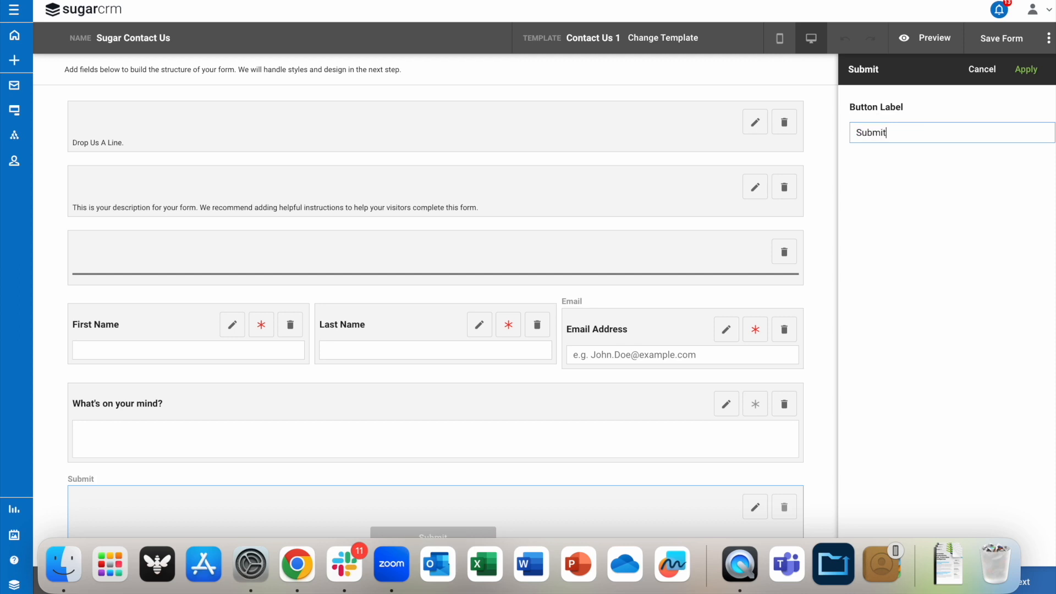
pyautogui.click(1029, 71)
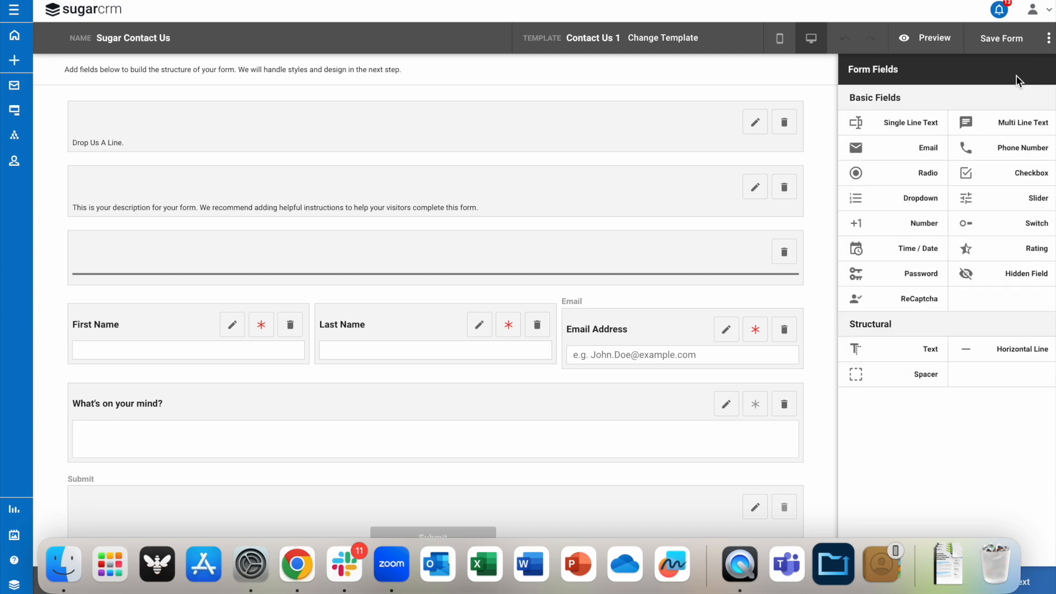
pyautogui.click(781, 508)
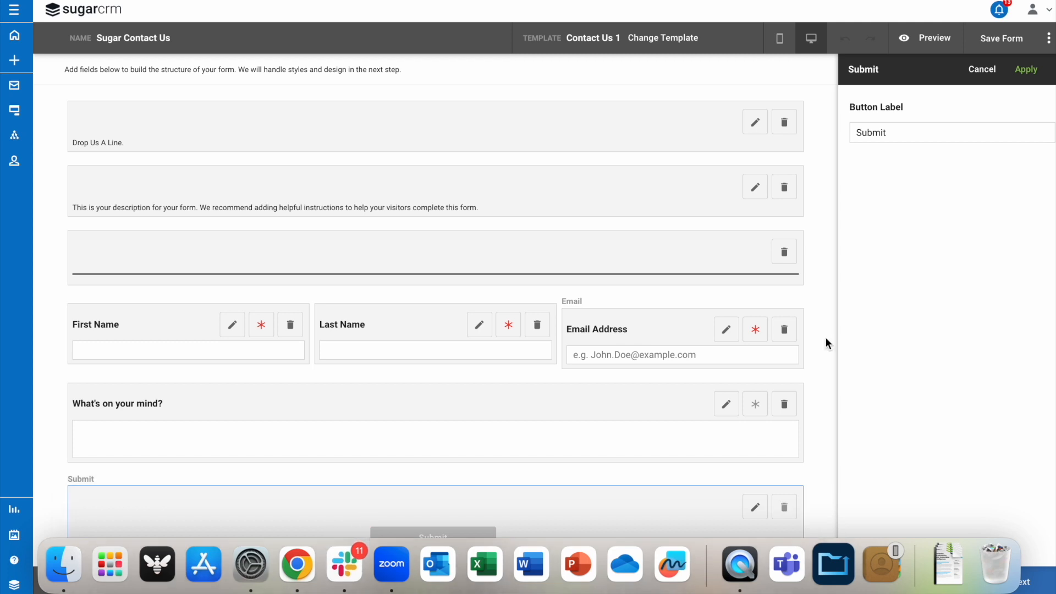
pyautogui.click(1026, 71)
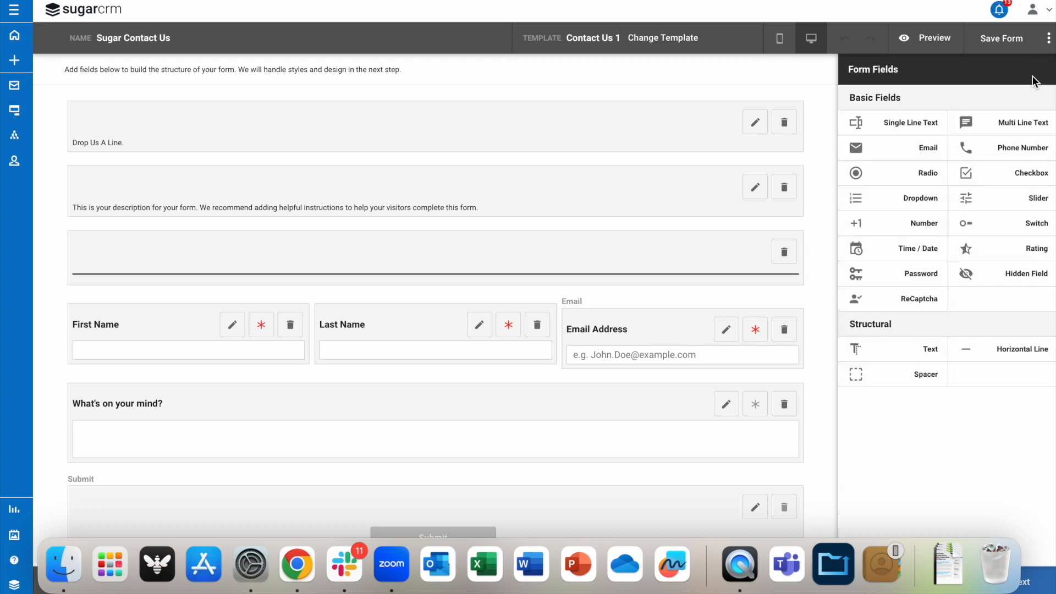